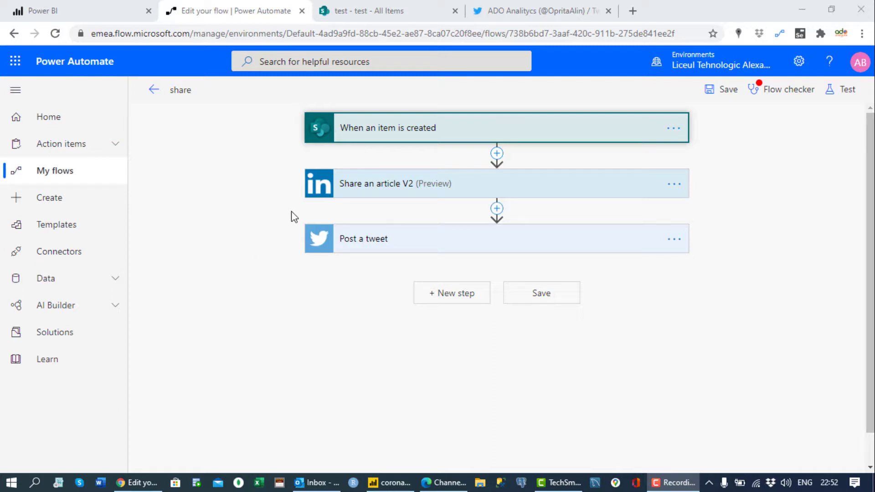
Look over the columns and items of the SharePoint test list, and return to the flow being edited.
{"action": "left_click", "coordinate": [362, 11]}
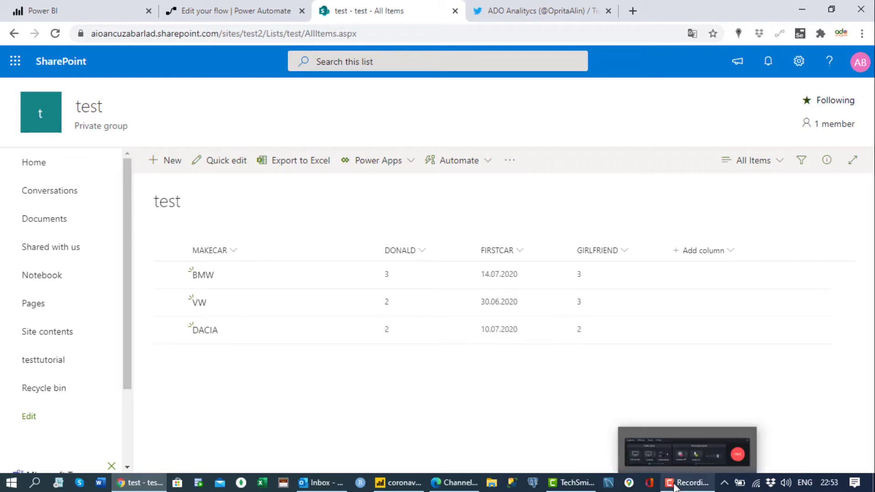
{"action": "left_click", "coordinate": [118, 486]}
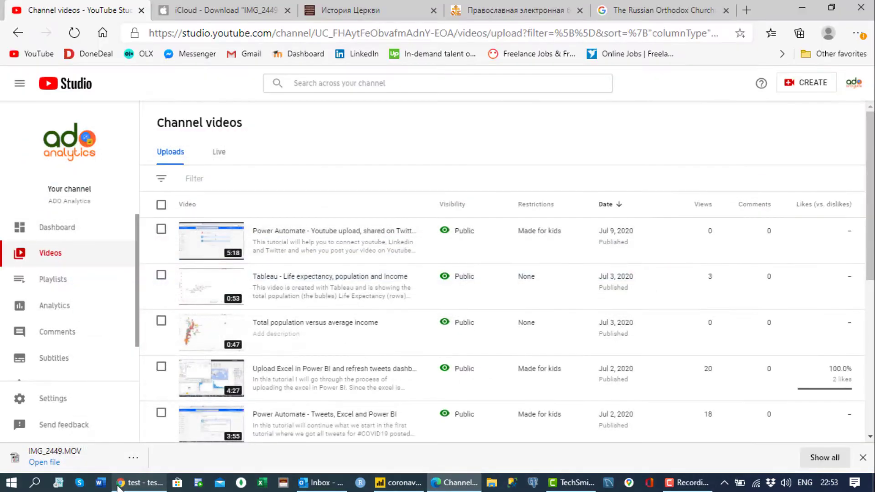
{"action": "left_click", "coordinate": [118, 486]}
{"action": "left_click", "coordinate": [187, 10]}
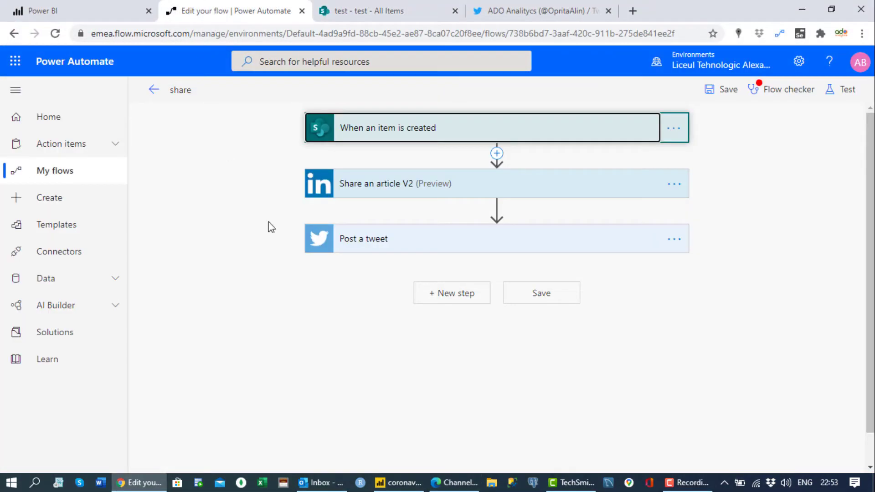
Expand the item-created trigger, view its site address choices, and compare them with the SharePoint test list page.
{"action": "left_click", "coordinate": [379, 132]}
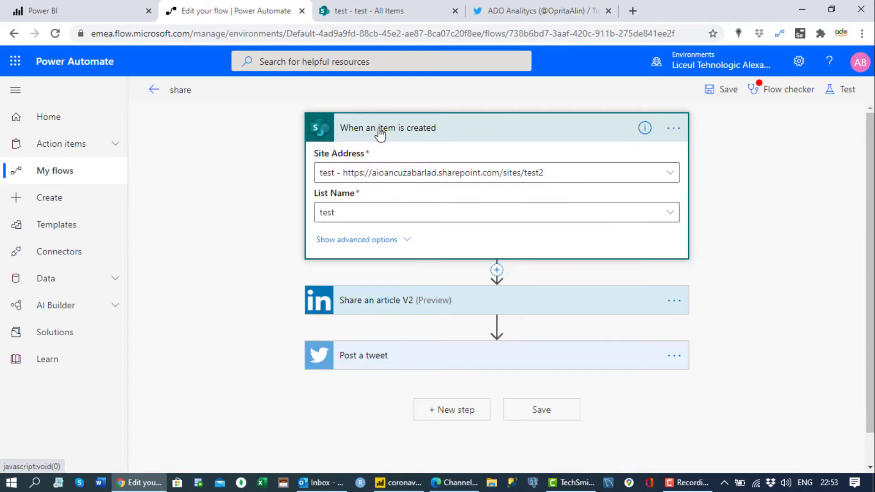
{"action": "left_click", "coordinate": [633, 179]}
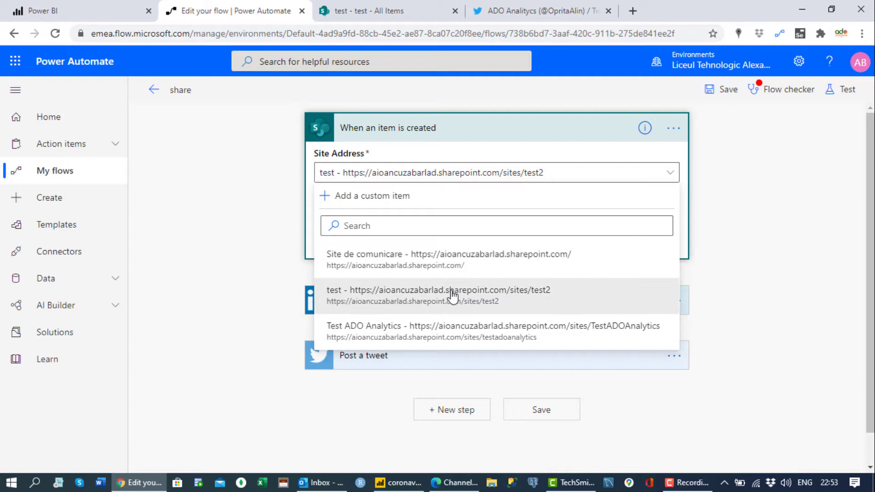
{"action": "left_click", "coordinate": [364, 9]}
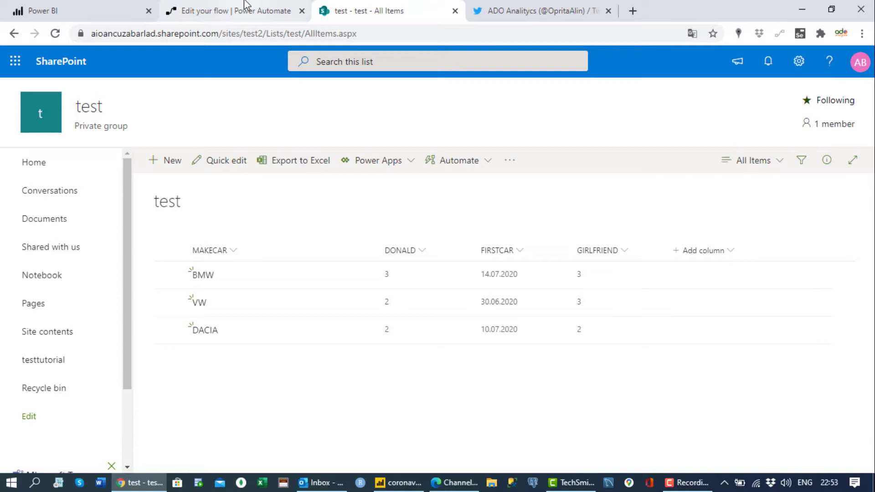
{"action": "left_click", "coordinate": [255, 8]}
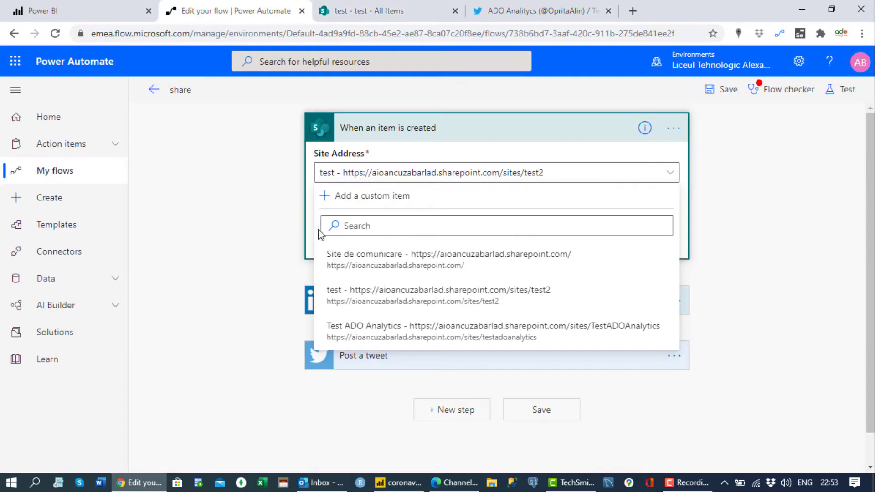
Try Site de comunicare as the trigger's site address and view the lists it offers.
{"action": "left_click", "coordinate": [394, 174]}
{"action": "left_click", "coordinate": [394, 175]}
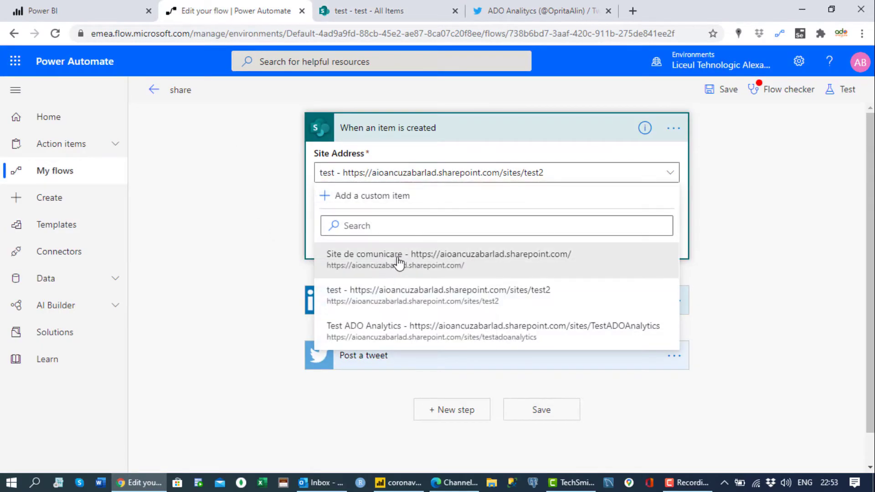
{"action": "left_click", "coordinate": [397, 255]}
{"action": "left_click", "coordinate": [365, 214]}
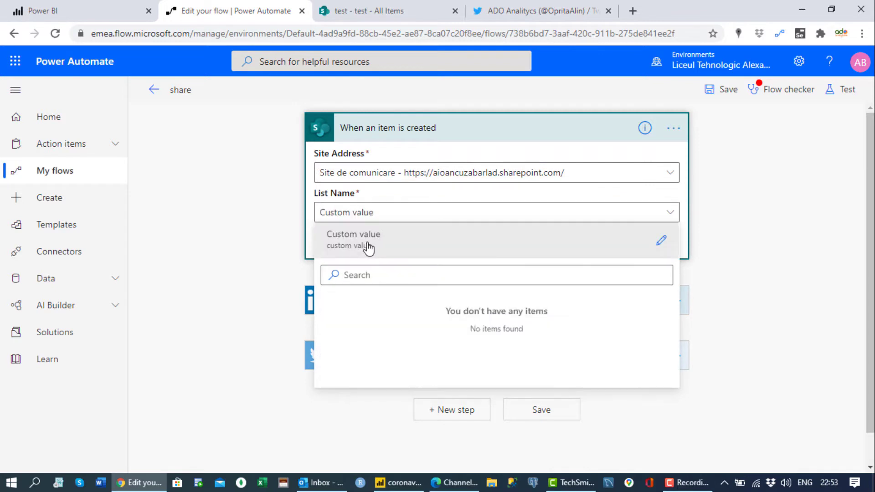
Set the trigger's site address to the test site (sites/test2) and its list name to test, checking against the SharePoint list.
{"action": "left_click", "coordinate": [377, 178]}
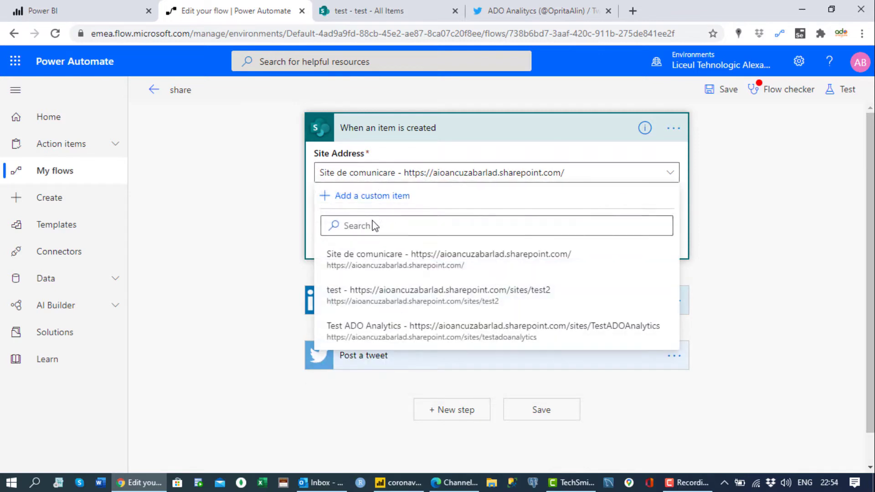
{"action": "left_click", "coordinate": [368, 294]}
{"action": "left_click", "coordinate": [455, 214]}
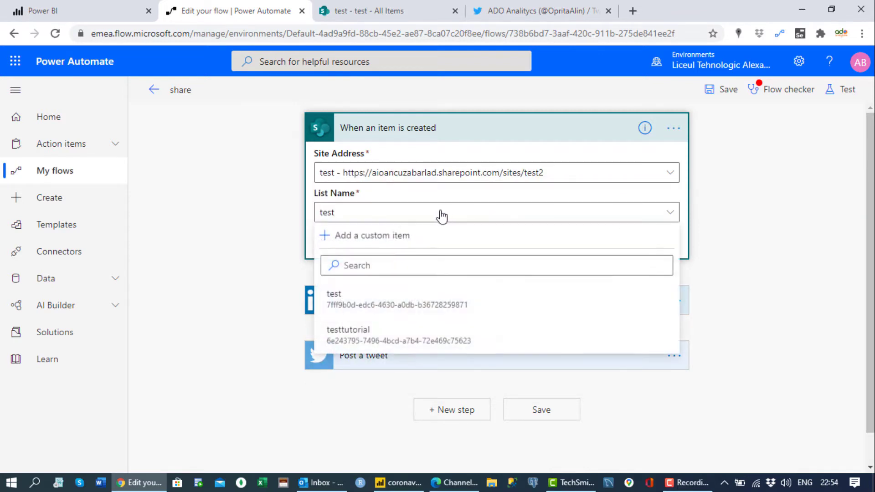
{"action": "left_click", "coordinate": [354, 301]}
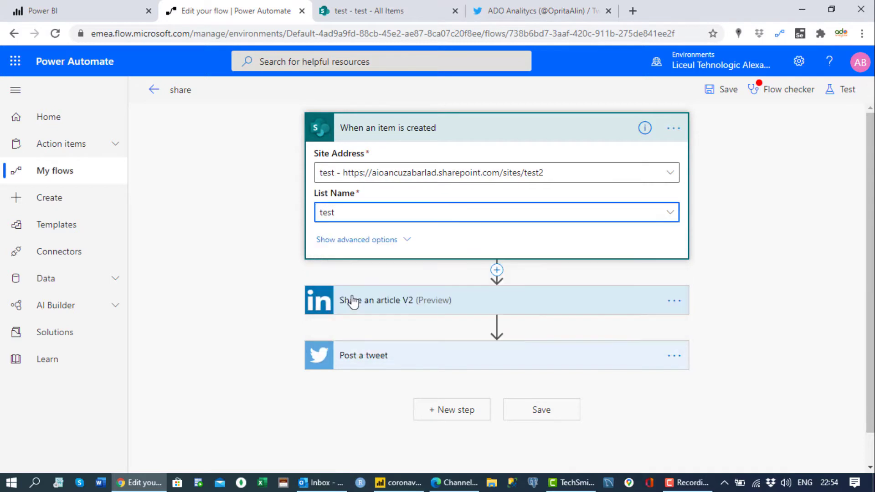
{"action": "left_click", "coordinate": [341, 10]}
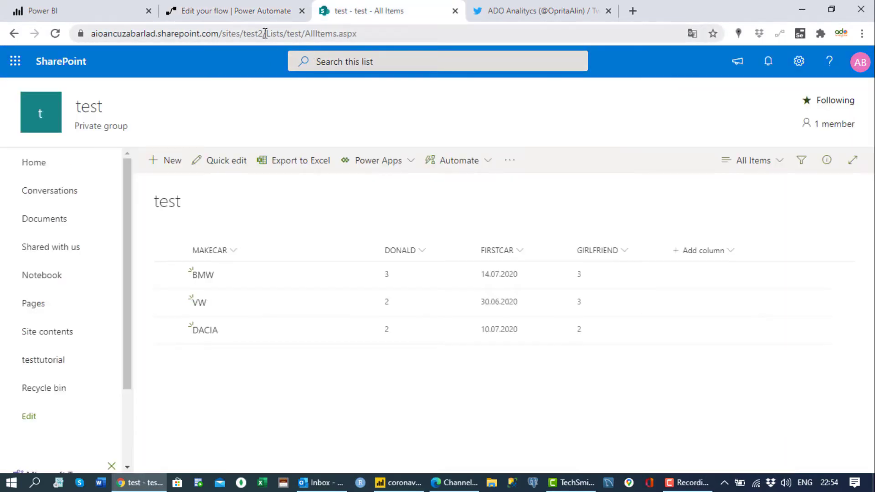
{"action": "left_click", "coordinate": [232, 10]}
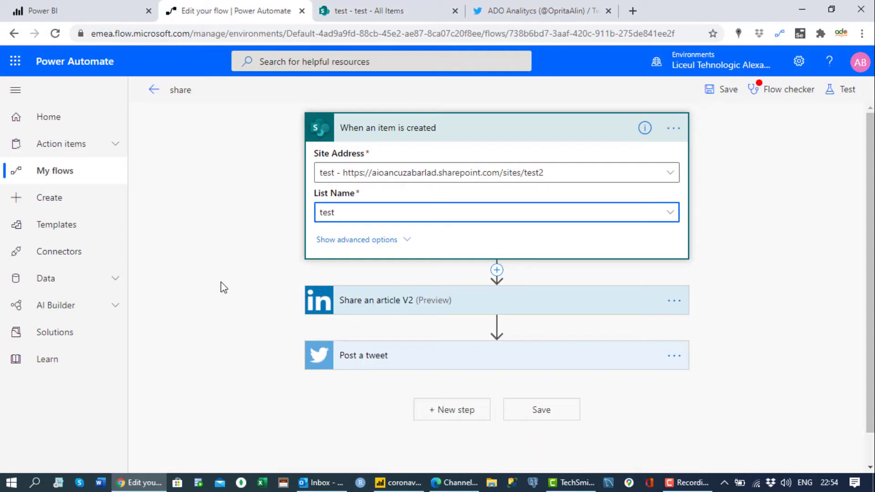
Expand the LinkedIn Share an article V2 action and insert the trigger's Title dynamic value as the Content URL.
{"action": "left_click", "coordinate": [521, 307]}
{"action": "scroll", "coordinate": [317, 256], "scroll_direction": "down", "scroll_amount": 2}
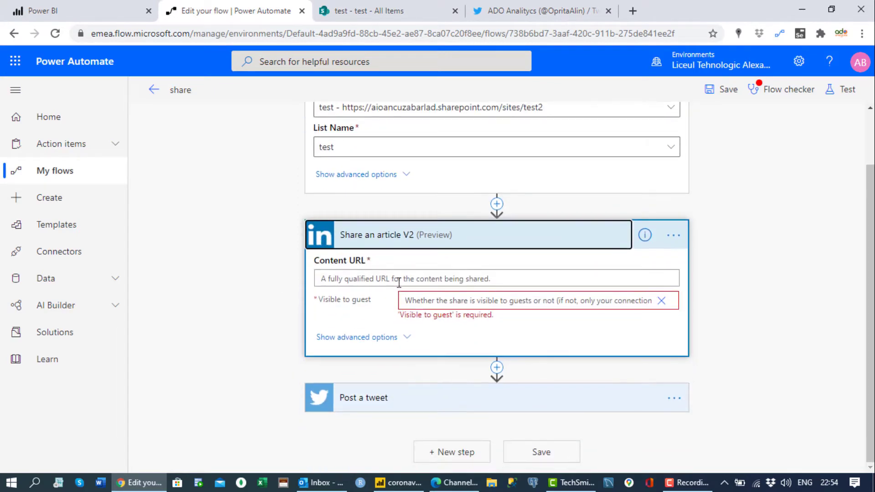
{"action": "left_click", "coordinate": [403, 285]}
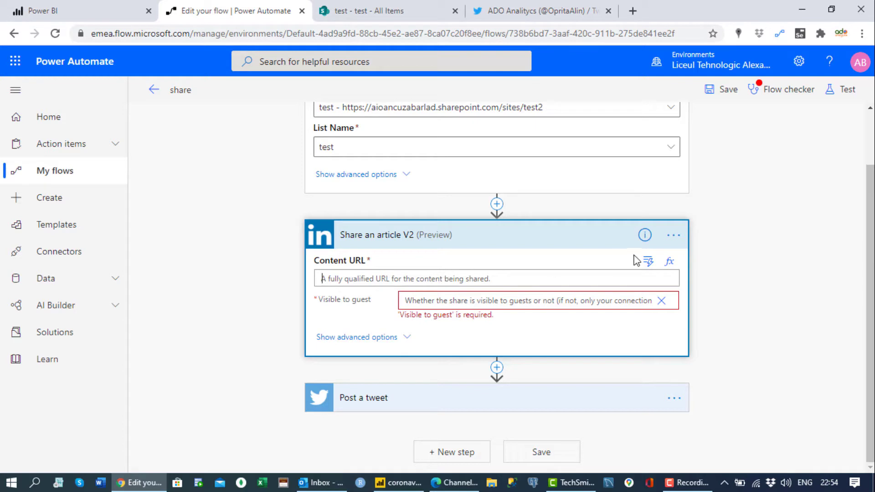
{"action": "left_click", "coordinate": [649, 262]}
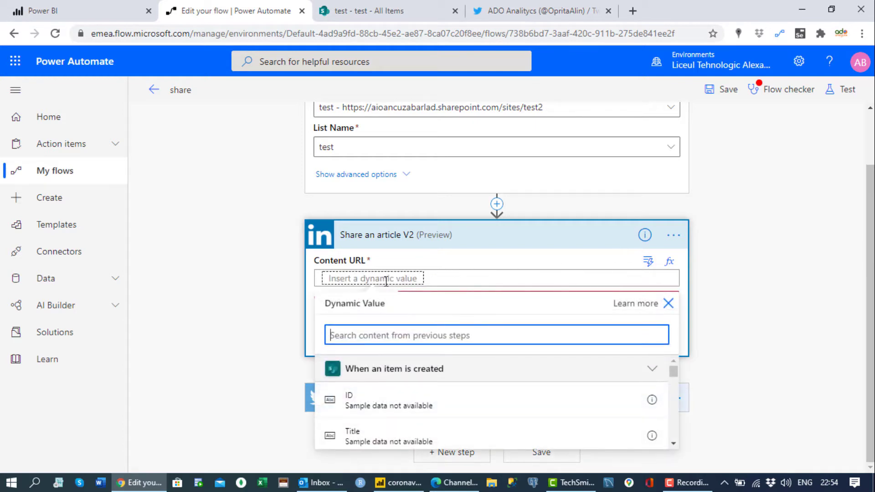
{"action": "left_click", "coordinate": [369, 373]}
{"action": "left_click", "coordinate": [369, 370]}
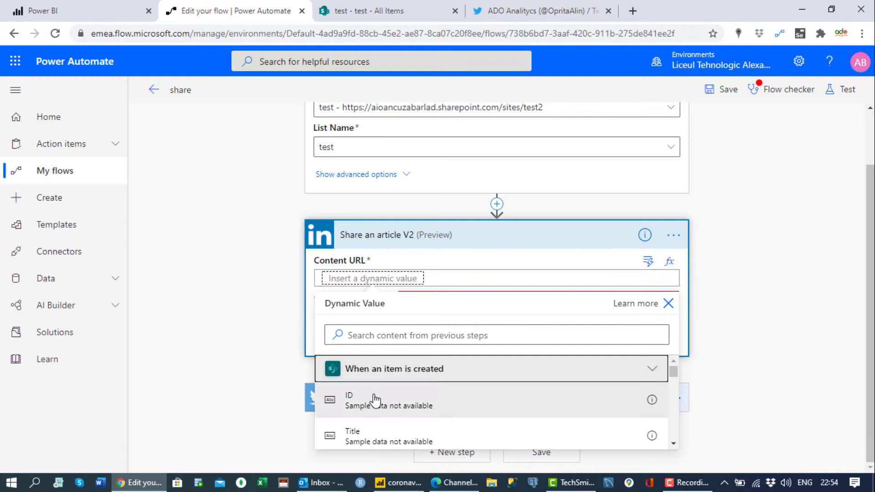
{"action": "scroll", "coordinate": [372, 391], "scroll_direction": "down", "scroll_amount": 2}
{"action": "left_click", "coordinate": [373, 382]}
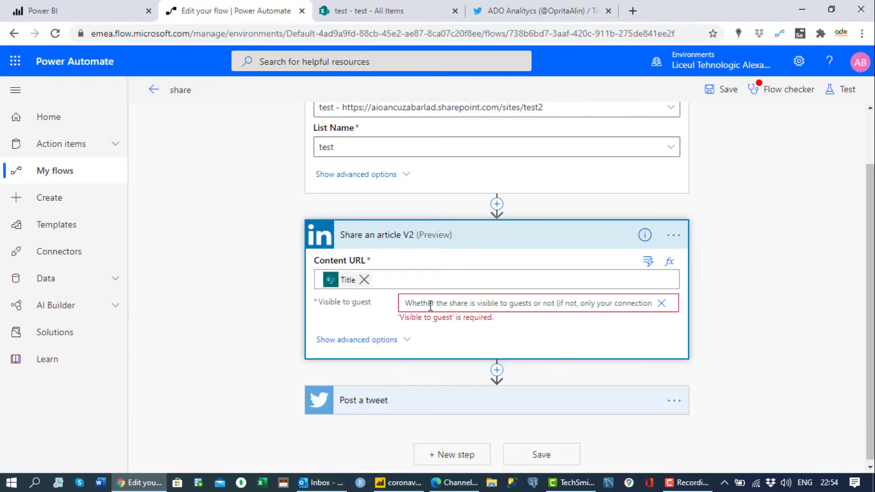
Add the DONALD and FIRSTCAR dynamic values after Title in the LinkedIn action's Content URL.
{"action": "left_click", "coordinate": [648, 262]}
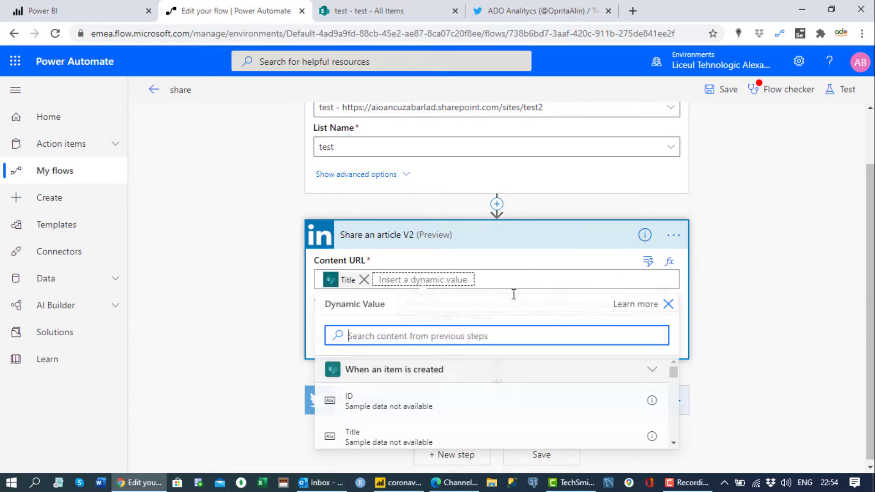
{"action": "scroll", "coordinate": [377, 415], "scroll_direction": "down", "scroll_amount": 2}
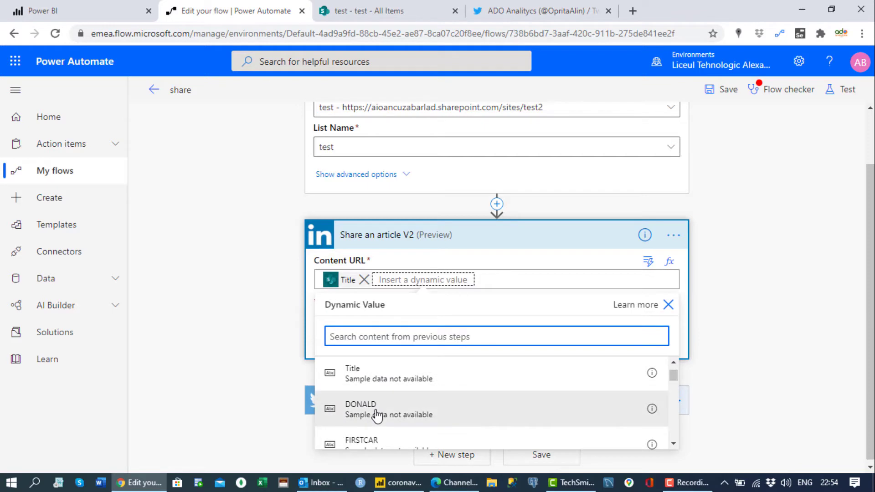
{"action": "left_click", "coordinate": [376, 412]}
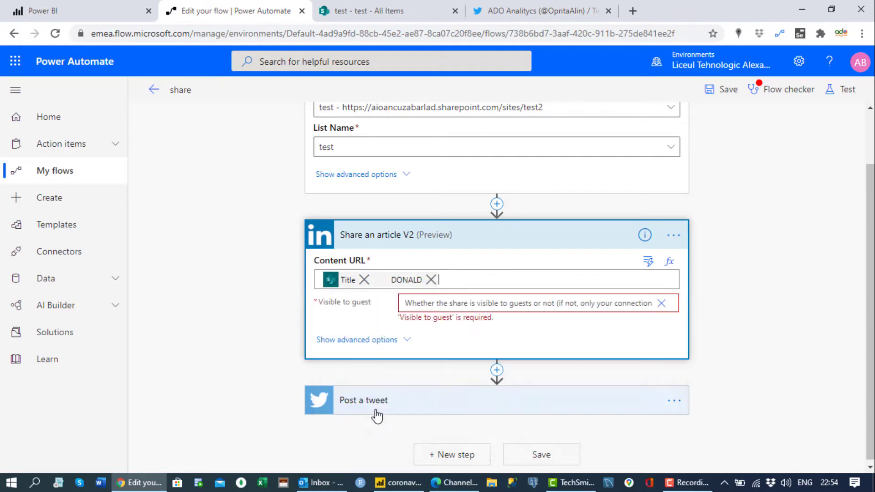
{"action": "left_click", "coordinate": [651, 266]}
{"action": "scroll", "coordinate": [393, 394], "scroll_direction": "down", "scroll_amount": 4}
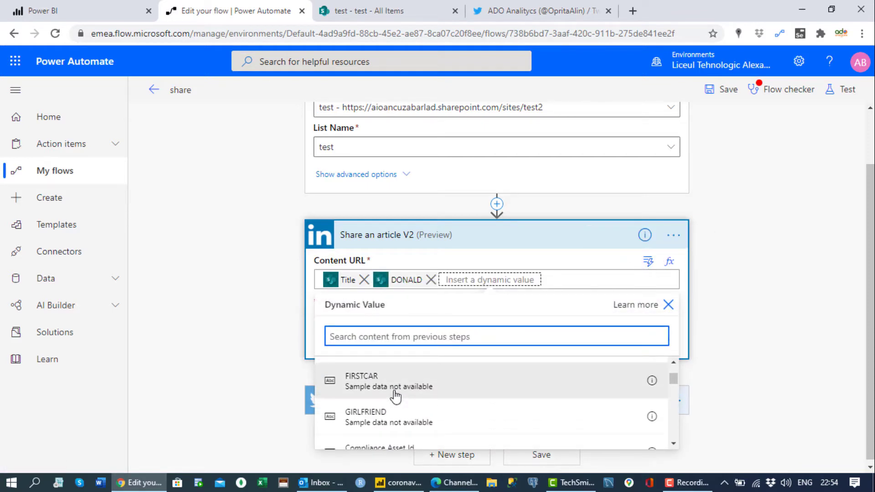
{"action": "left_click", "coordinate": [394, 390]}
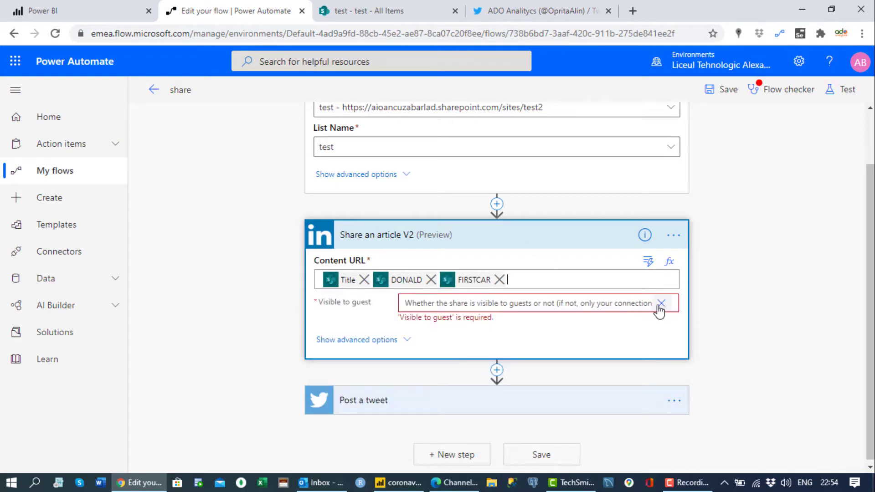
Set Visible to guest to Yes in the LinkedIn share action.
{"action": "left_click", "coordinate": [538, 308]}
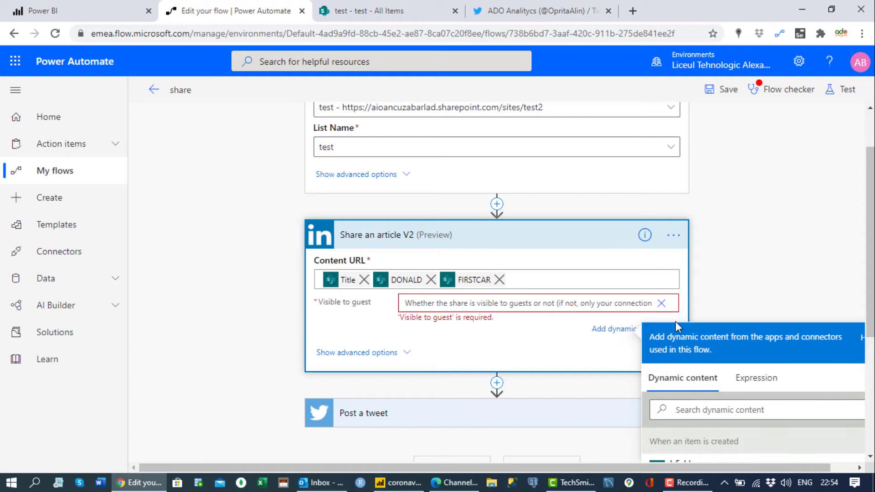
{"action": "scroll", "coordinate": [457, 307], "scroll_direction": "down", "scroll_amount": 1}
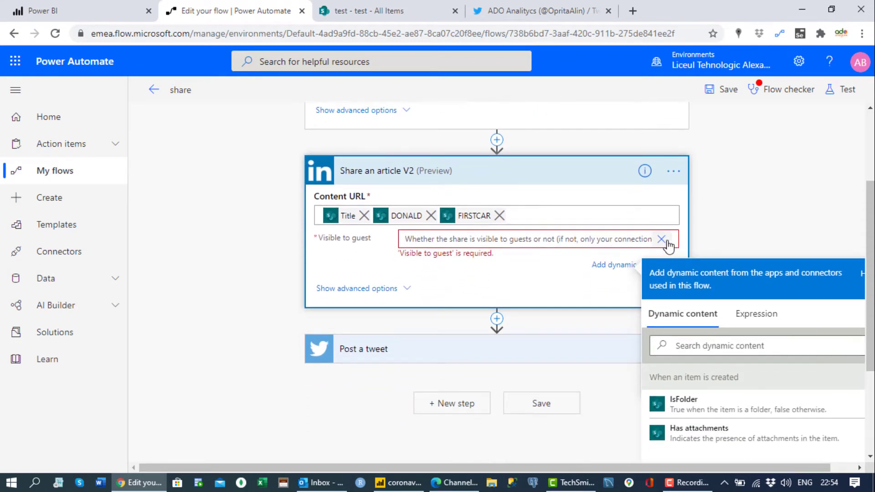
{"action": "left_click", "coordinate": [663, 239]}
{"action": "left_click", "coordinate": [432, 321]}
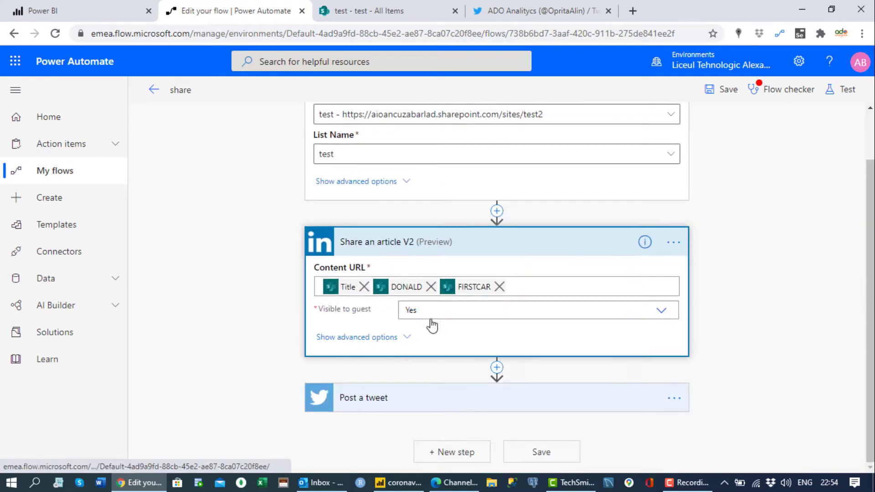
Review the LinkedIn action's advanced fields, such as Description, Image URL, Subject and Text, and collapse them again.
{"action": "left_click", "coordinate": [335, 339]}
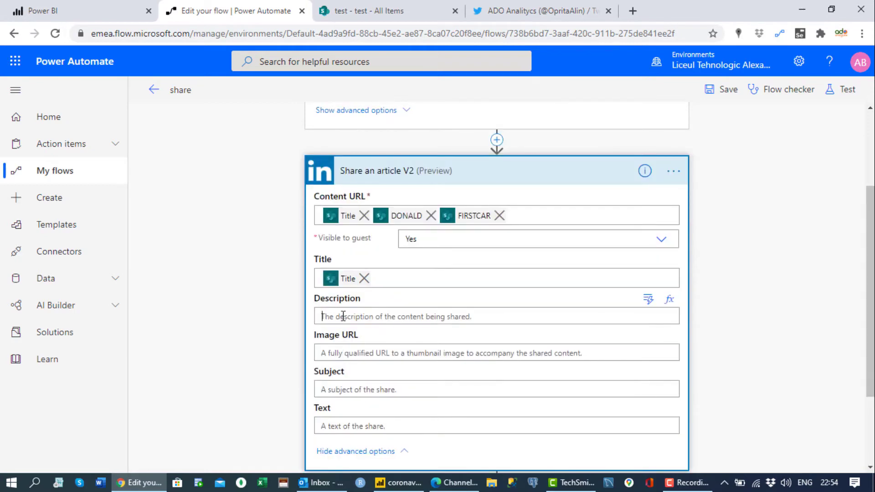
{"action": "scroll", "coordinate": [348, 374], "scroll_direction": "down", "scroll_amount": 1}
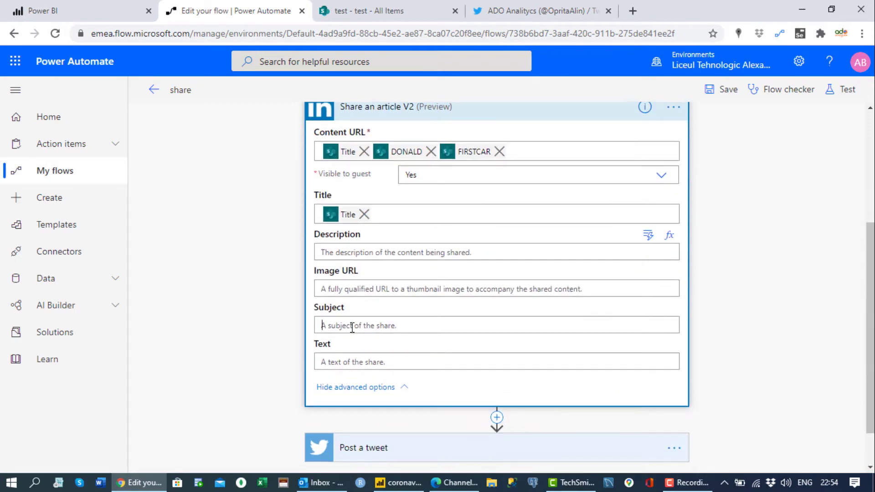
{"action": "scroll", "coordinate": [371, 332], "scroll_direction": "up", "scroll_amount": 1}
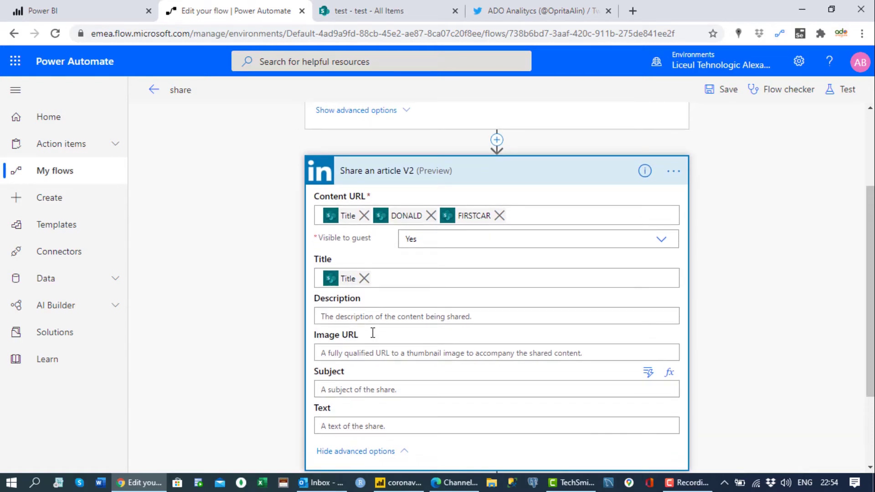
{"action": "scroll", "coordinate": [253, 203], "scroll_direction": "down", "scroll_amount": 2}
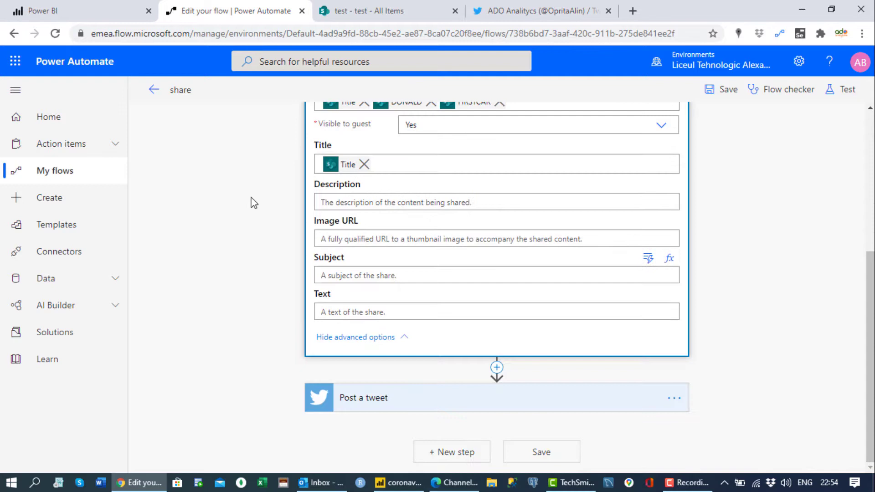
{"action": "left_click", "coordinate": [338, 337]}
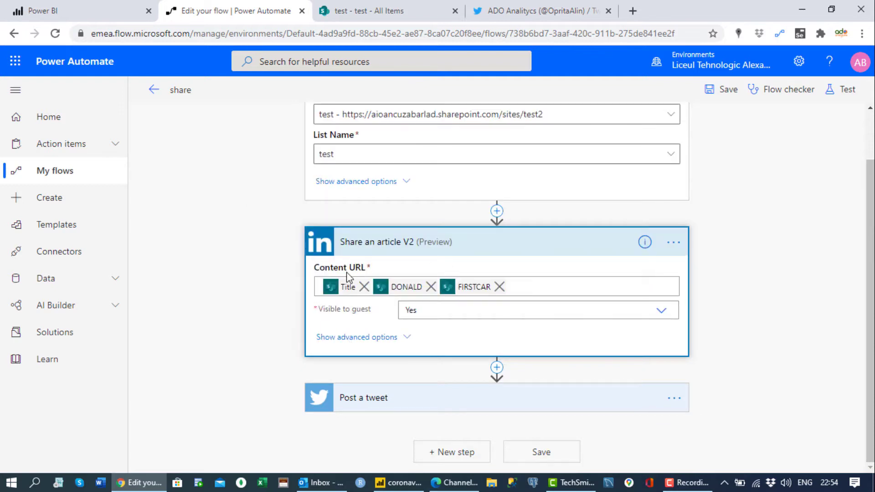
Expand the Post a tweet action and copy its whole tweet text, #ADOANALYTICS.
{"action": "left_click", "coordinate": [465, 406]}
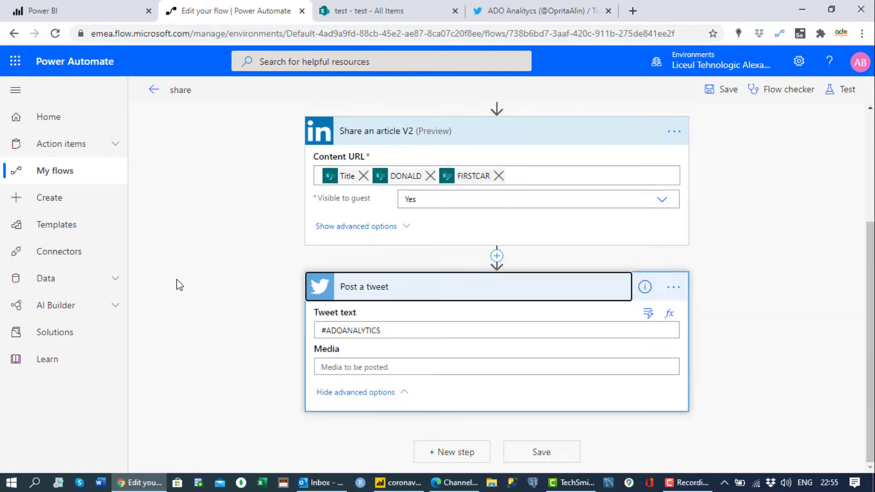
{"action": "left_click", "coordinate": [433, 329]}
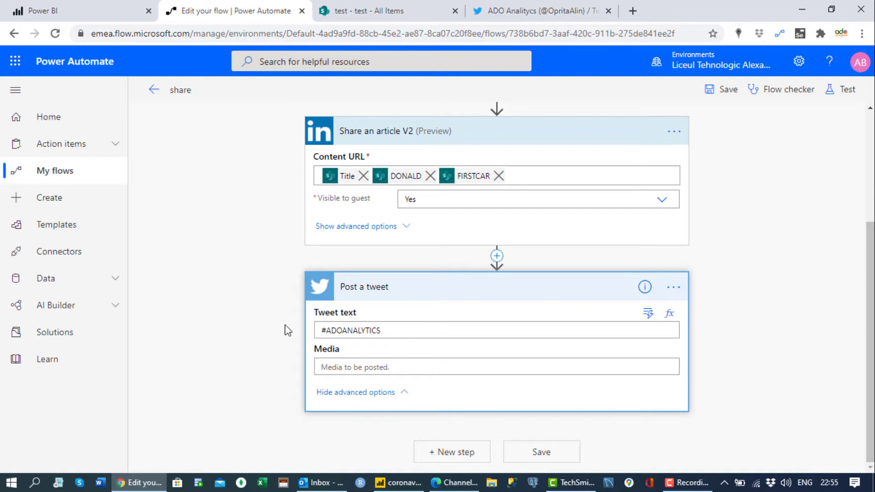
{"action": "key", "text": "ctrl+a"}
{"action": "key", "text": "ctrl+c"}
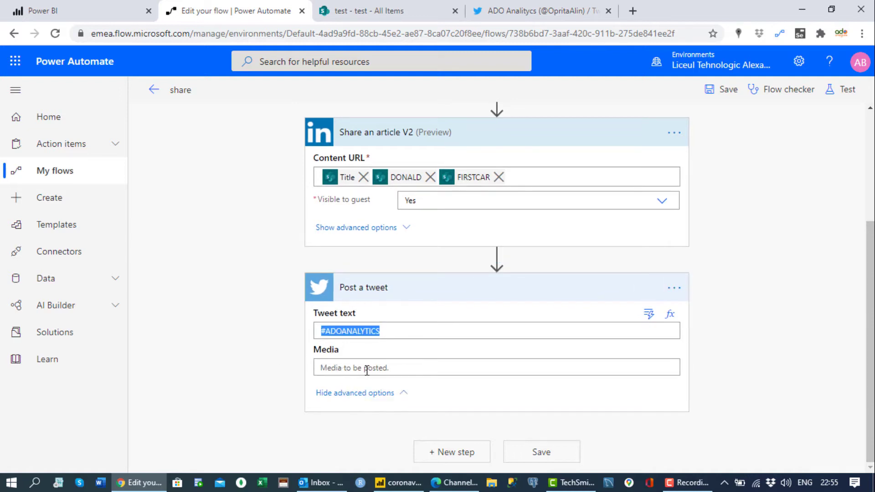
Clear the tweet text, paste #ADOANALYTICS back in and add the DONALD dynamic value after it.
{"action": "key", "text": "BackSpace"}
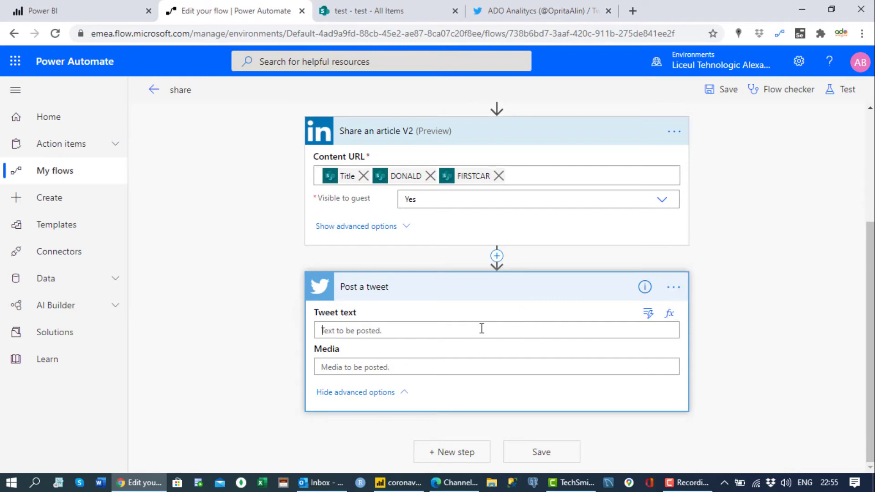
{"action": "key", "text": "ctrl+v"}
{"action": "left_click", "coordinate": [649, 315]}
{"action": "scroll", "coordinate": [406, 264], "scroll_direction": "down", "scroll_amount": 1}
{"action": "scroll", "coordinate": [407, 259], "scroll_direction": "down", "scroll_amount": 1}
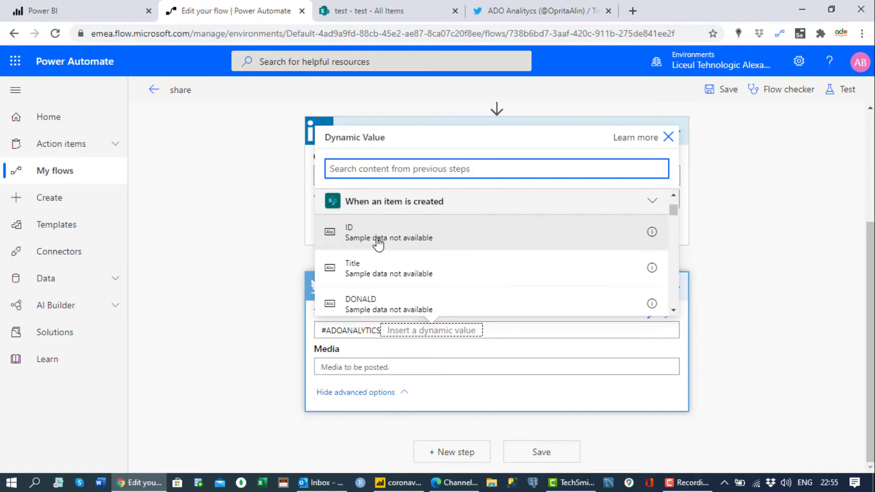
{"action": "left_click", "coordinate": [388, 312]}
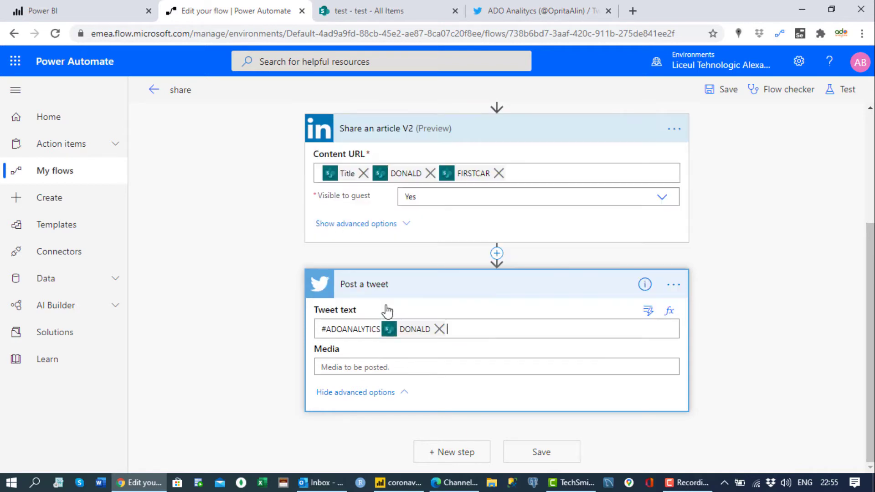
Add the FIRSTCAR dynamic value after DONALD in the tweet text and save the flow.
{"action": "left_click", "coordinate": [648, 311]}
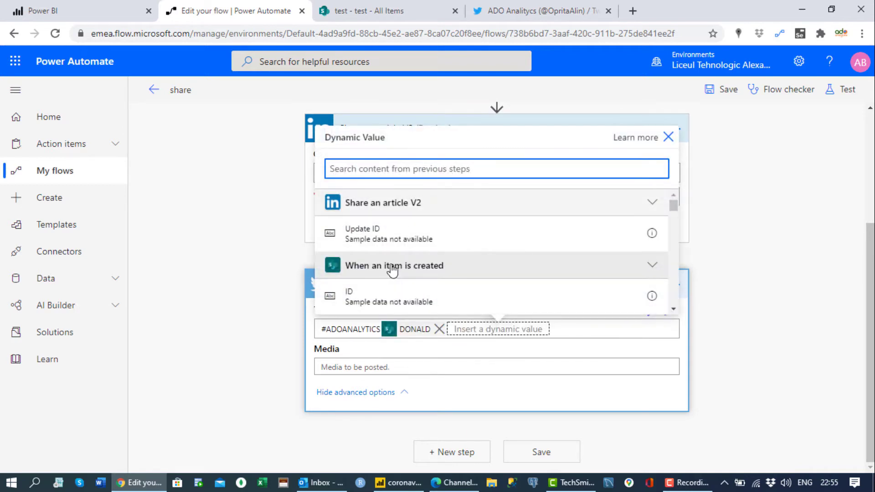
{"action": "scroll", "coordinate": [391, 268], "scroll_direction": "down", "scroll_amount": 3}
{"action": "scroll", "coordinate": [394, 255], "scroll_direction": "down", "scroll_amount": 1}
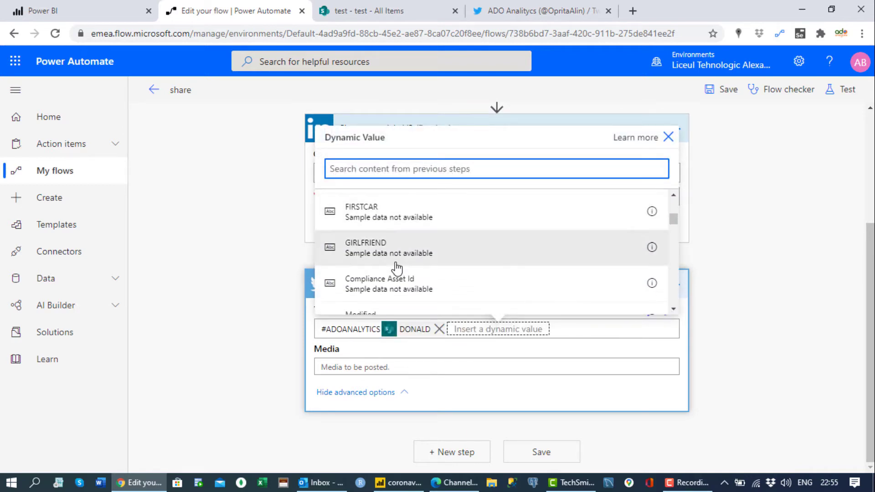
{"action": "left_click", "coordinate": [388, 223]}
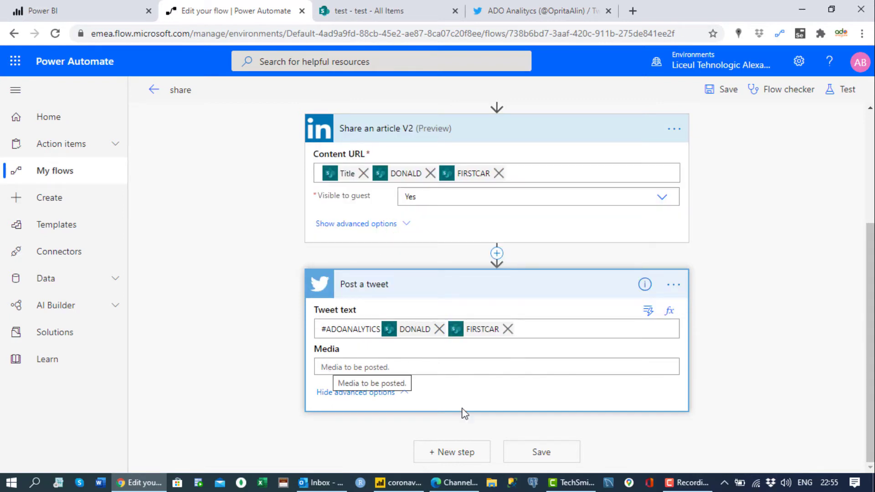
{"action": "left_click", "coordinate": [545, 453]}
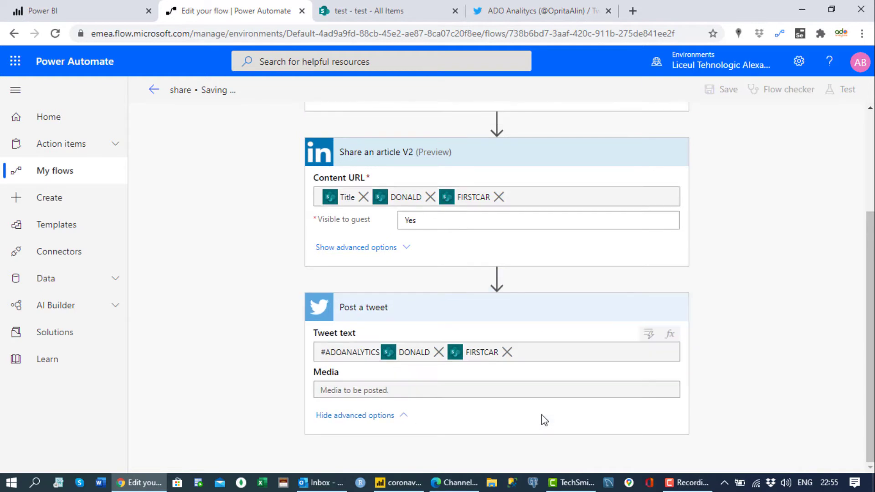
{"action": "scroll", "coordinate": [541, 415], "scroll_direction": "up", "scroll_amount": 3}
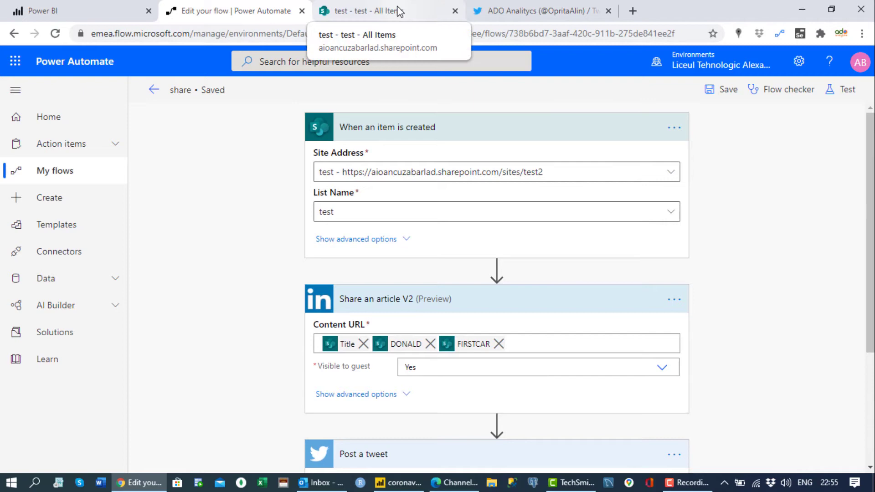
Switch to the SharePoint test list and start a new item with MAKECAR Toyota and DONALD 1.
{"action": "left_click", "coordinate": [377, 6]}
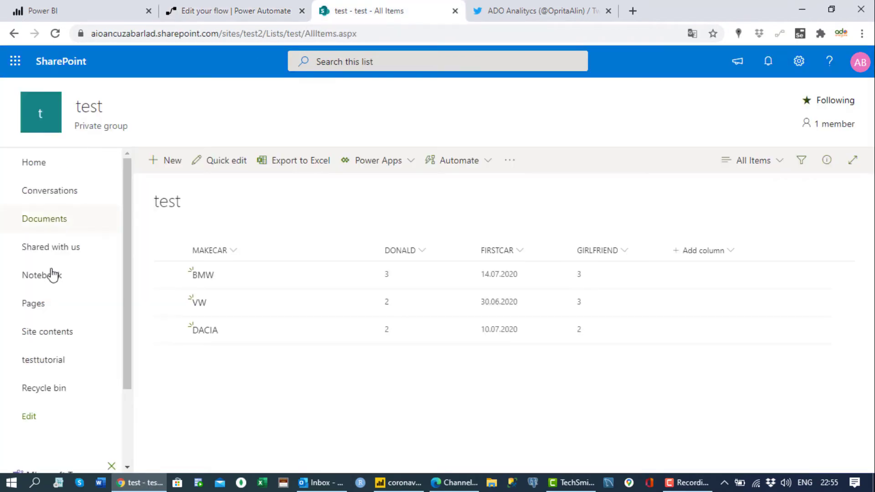
{"action": "left_click", "coordinate": [167, 162]}
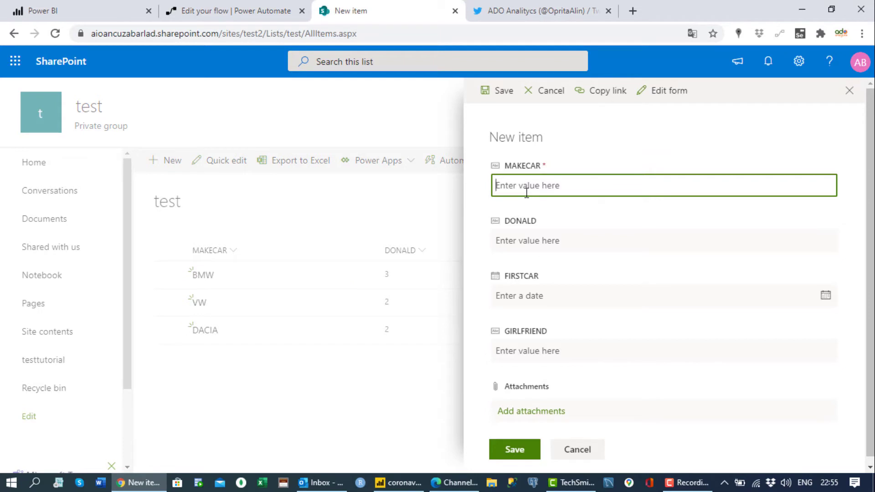
{"action": "type", "text": "Toyota"}
{"action": "key", "text": "ctrl+a"}
{"action": "left_click", "coordinate": [511, 238]}
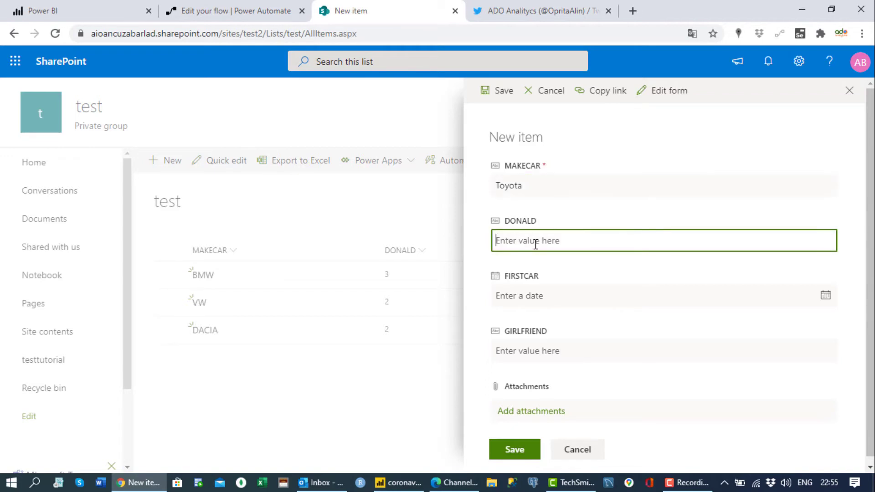
{"action": "type", "text": "1"}
Set the new item's FIRSTCAR date to 01.06.2020 and its GIRLFRIEND value to 6.
{"action": "scroll", "coordinate": [542, 250], "scroll_direction": "down", "scroll_amount": 1}
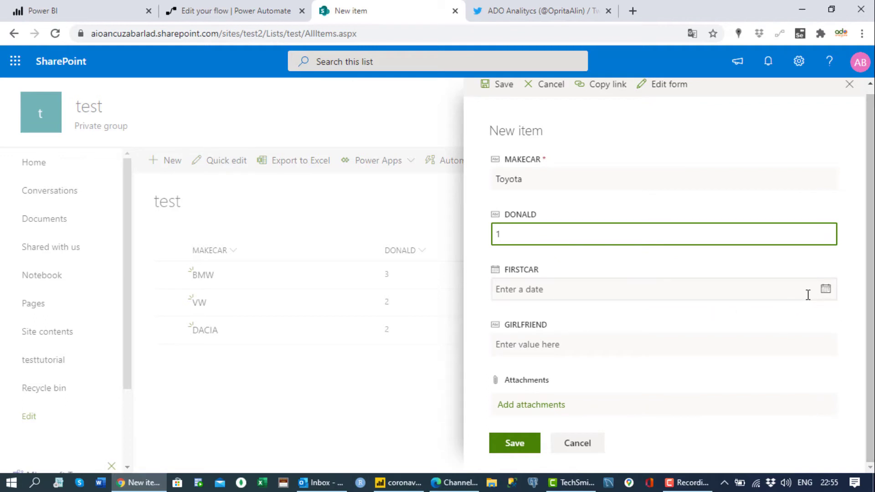
{"action": "left_click", "coordinate": [825, 289]}
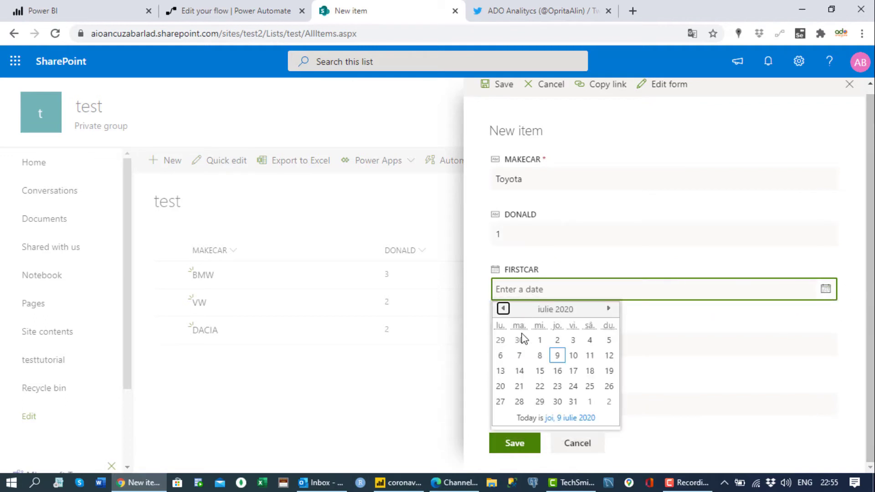
{"action": "left_click", "coordinate": [503, 309]}
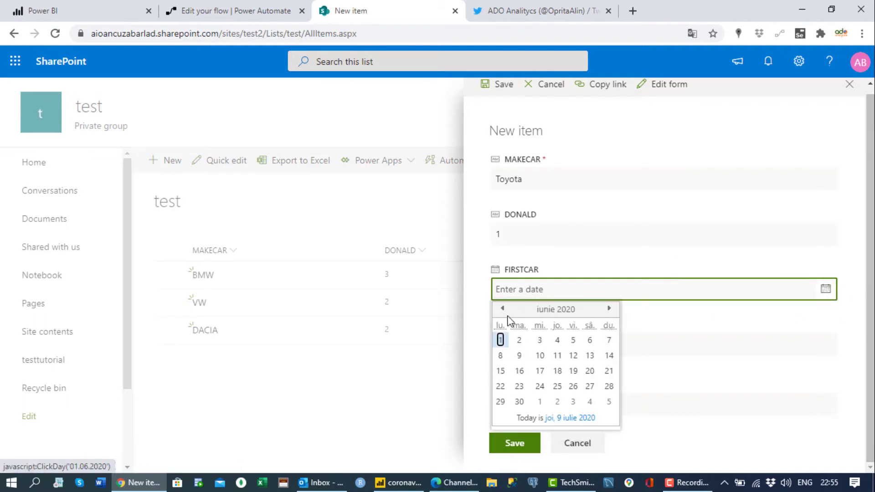
{"action": "left_click", "coordinate": [500, 340]}
{"action": "left_click", "coordinate": [567, 342]}
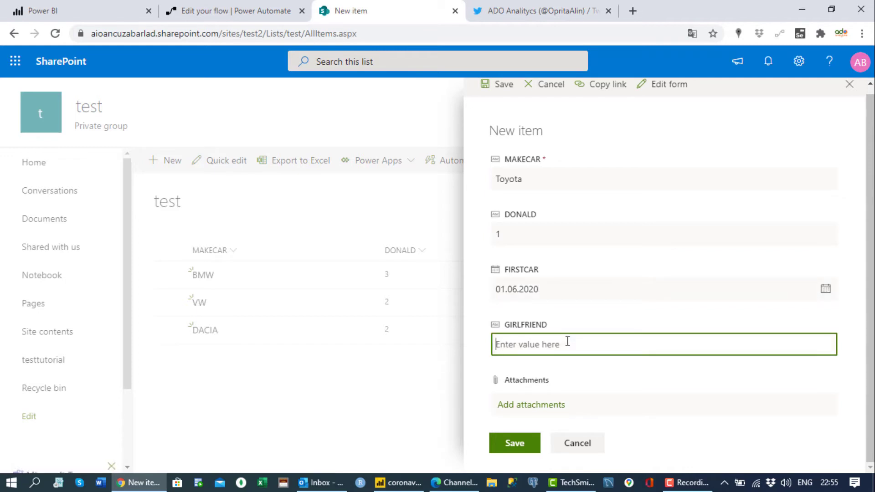
{"action": "type", "text": "6"}
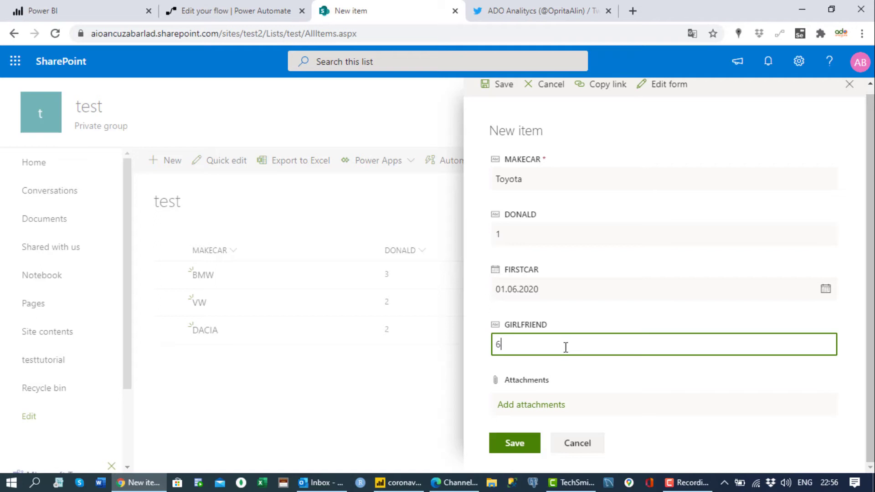
{"action": "left_click", "coordinate": [531, 405]}
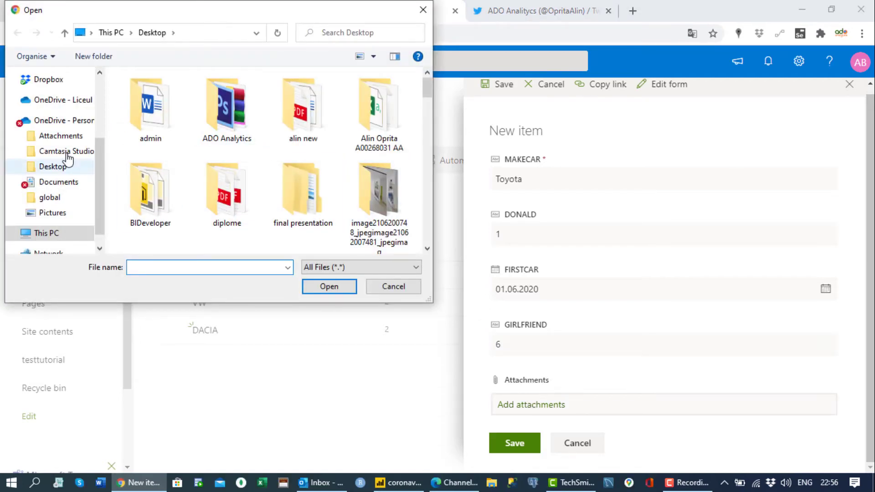
{"action": "scroll", "coordinate": [46, 164], "scroll_direction": "up", "scroll_amount": 3}
{"action": "left_click", "coordinate": [53, 100]}
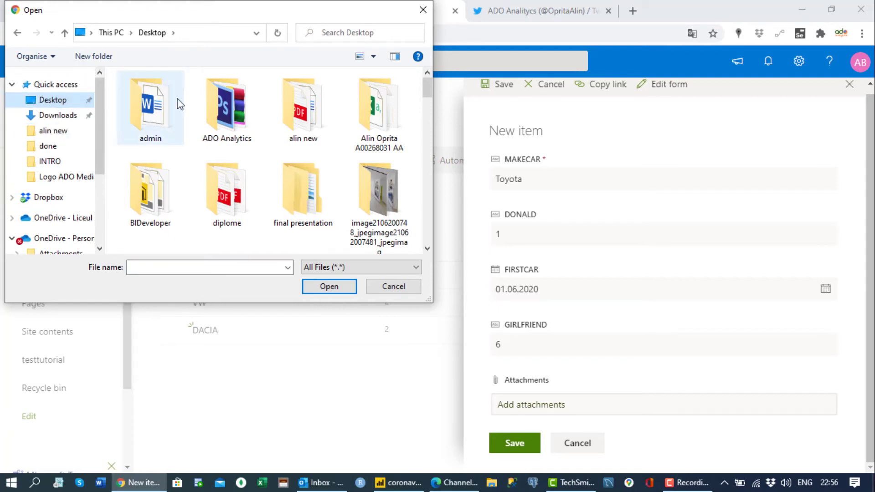
{"action": "scroll", "coordinate": [214, 128], "scroll_direction": "down", "scroll_amount": 3}
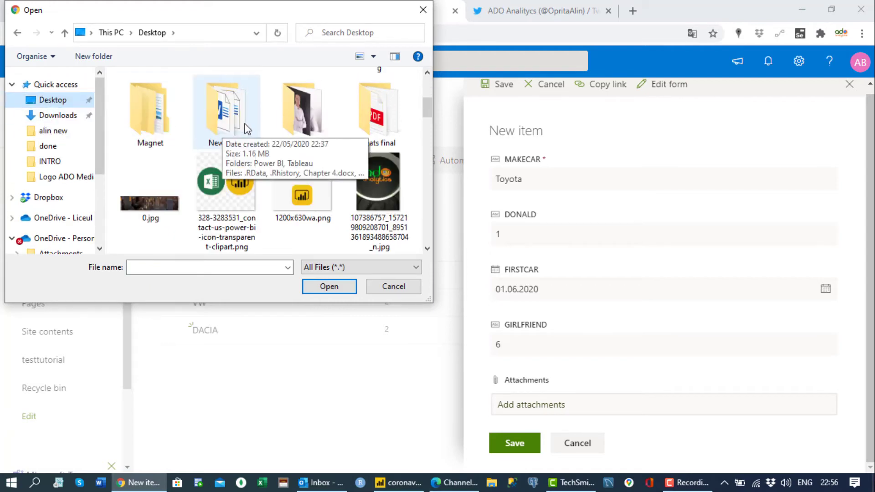
{"action": "left_click", "coordinate": [211, 184]}
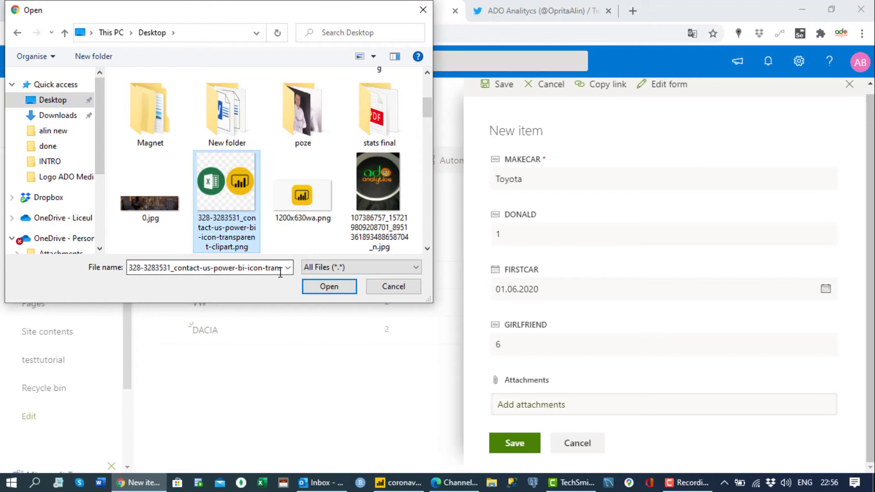
{"action": "left_click", "coordinate": [332, 286]}
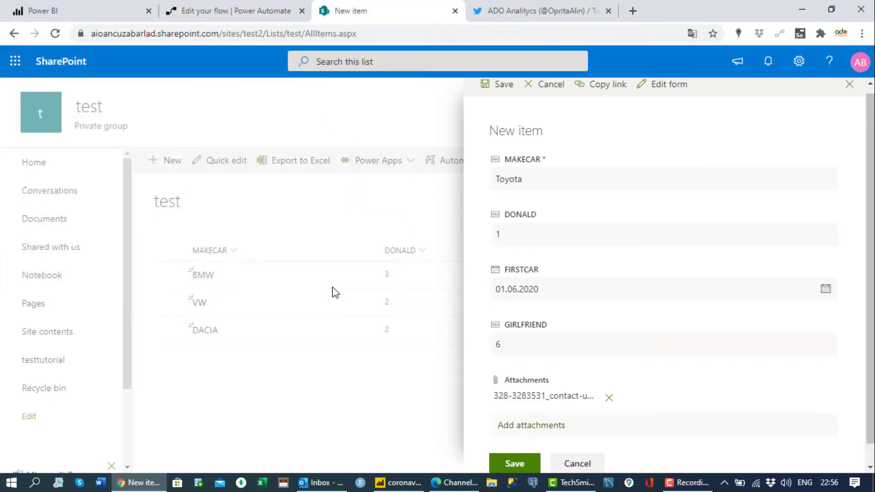
{"action": "left_click", "coordinate": [513, 463]}
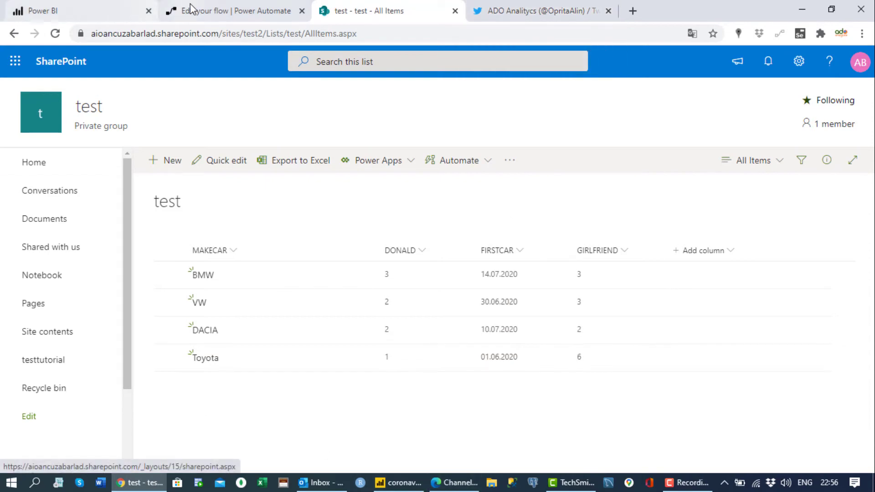
Review the flow's LinkedIn and tweet actions in Power Automate and check the Twitter profile for a new tweet.
{"action": "left_click", "coordinate": [228, 11]}
{"action": "scroll", "coordinate": [283, 291], "scroll_direction": "down", "scroll_amount": 4}
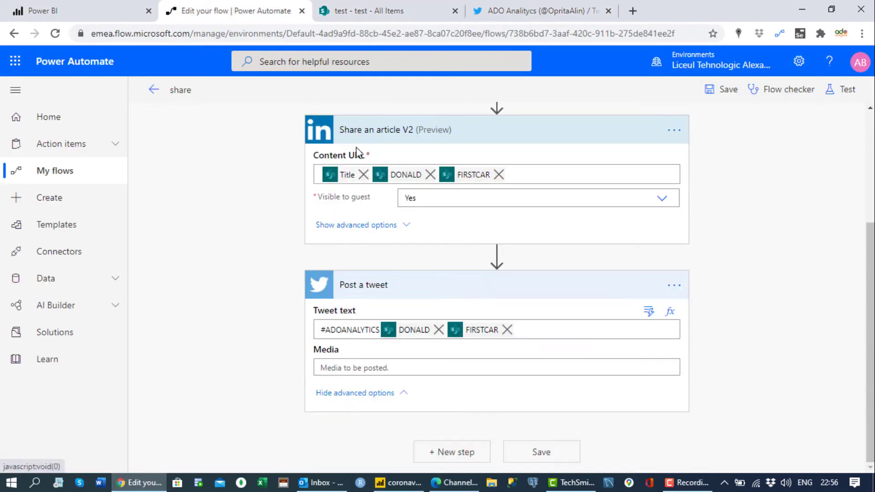
{"action": "left_click", "coordinate": [501, 9]}
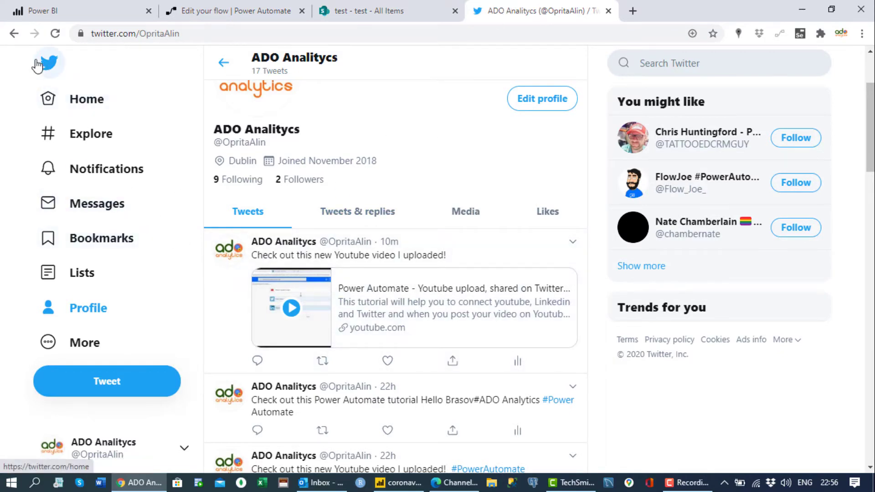
{"action": "left_click", "coordinate": [224, 66]}
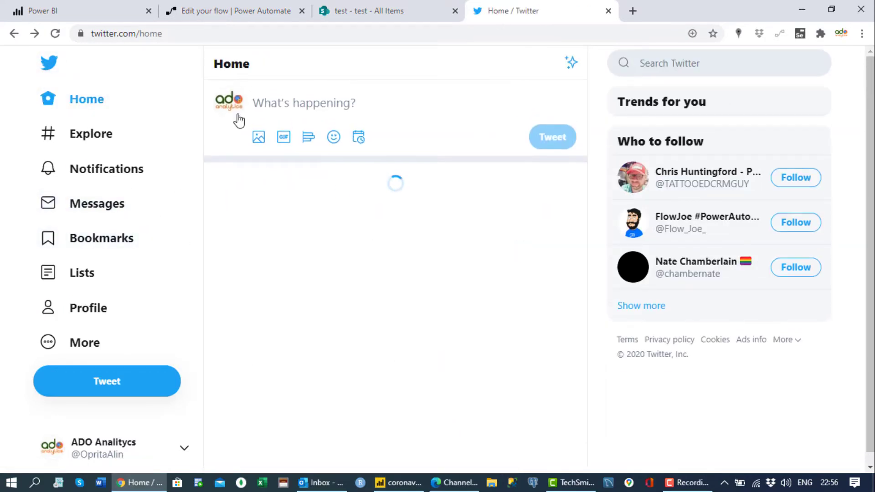
{"action": "left_click", "coordinate": [235, 187]}
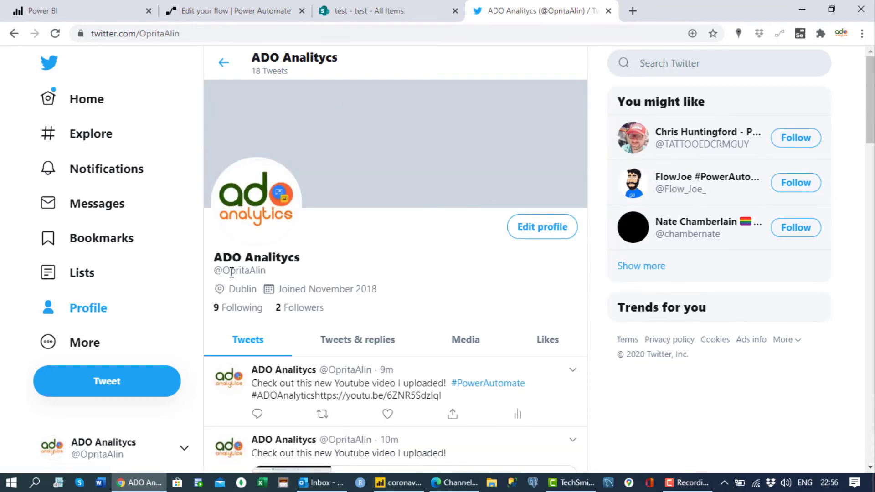
{"action": "scroll", "coordinate": [309, 226], "scroll_direction": "down", "scroll_amount": 4}
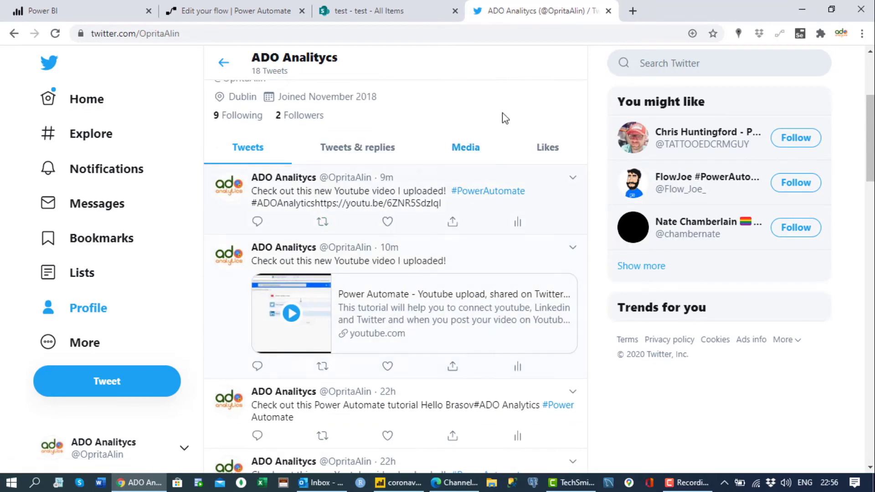
{"action": "scroll", "coordinate": [372, 166], "scroll_direction": "up", "scroll_amount": 3}
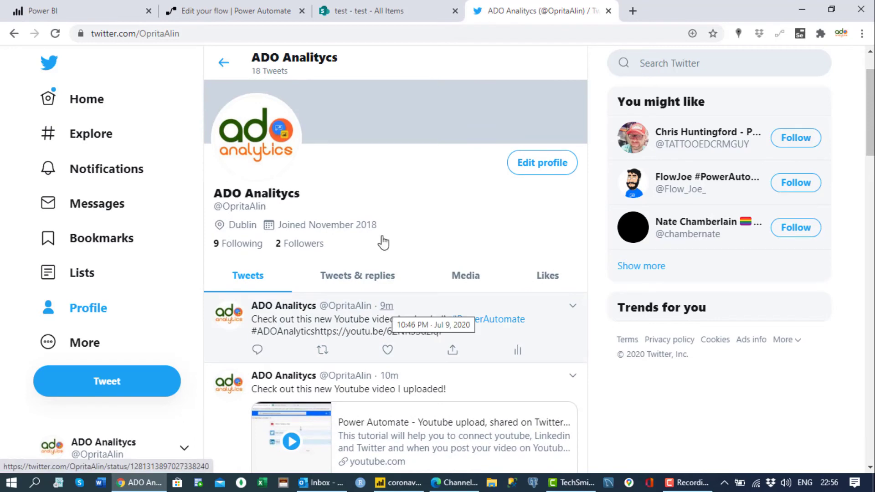
Switch back to Power Automate and run a test of the share flow.
{"action": "key", "text": "ctrl+2"}
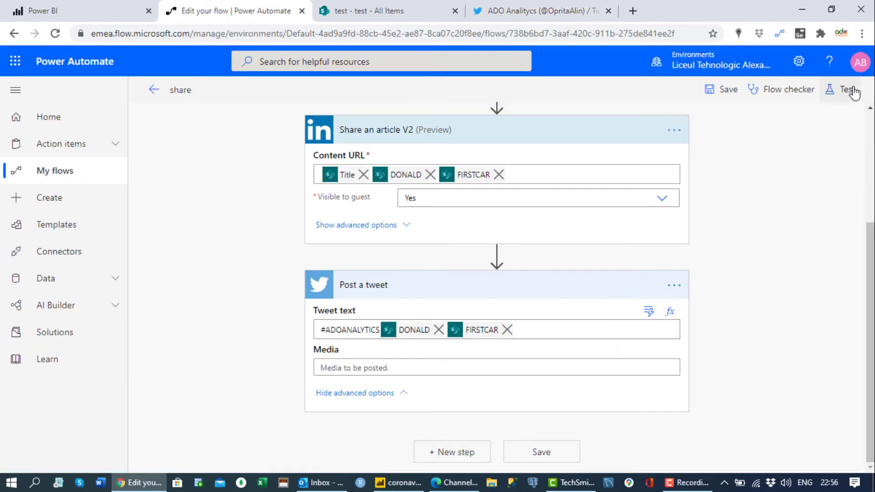
{"action": "left_click", "coordinate": [843, 89]}
{"action": "left_click", "coordinate": [725, 121]}
{"action": "left_click", "coordinate": [700, 176]}
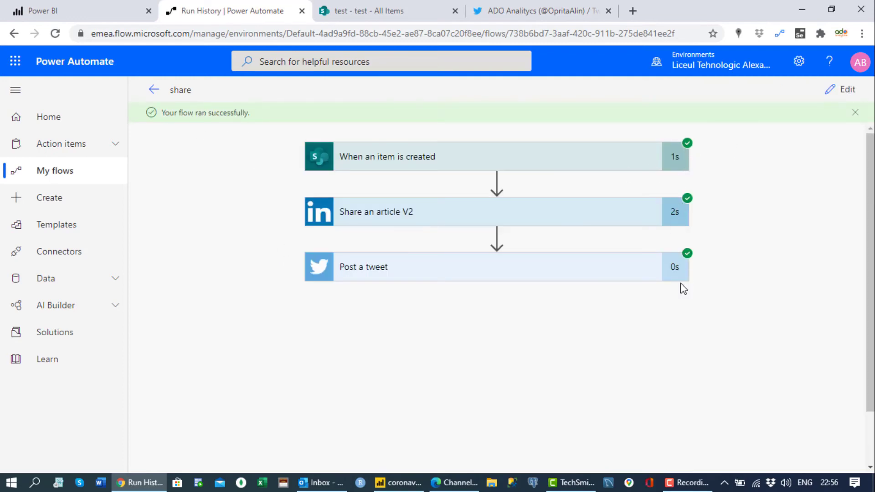
Check the Twitter home feed for the flow's tweet and the LinkedIn profile's full activity list for the shared post.
{"action": "left_click", "coordinate": [550, 9]}
{"action": "left_click", "coordinate": [224, 62]}
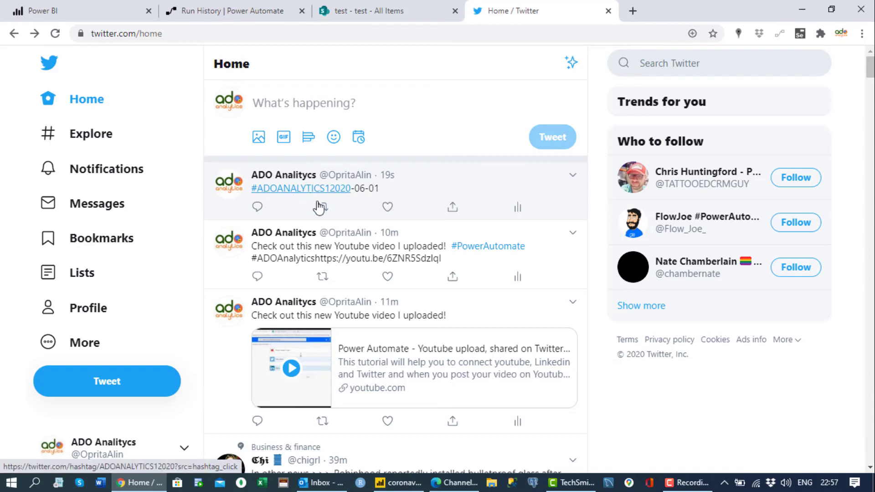
{"action": "left_click", "coordinate": [454, 483]}
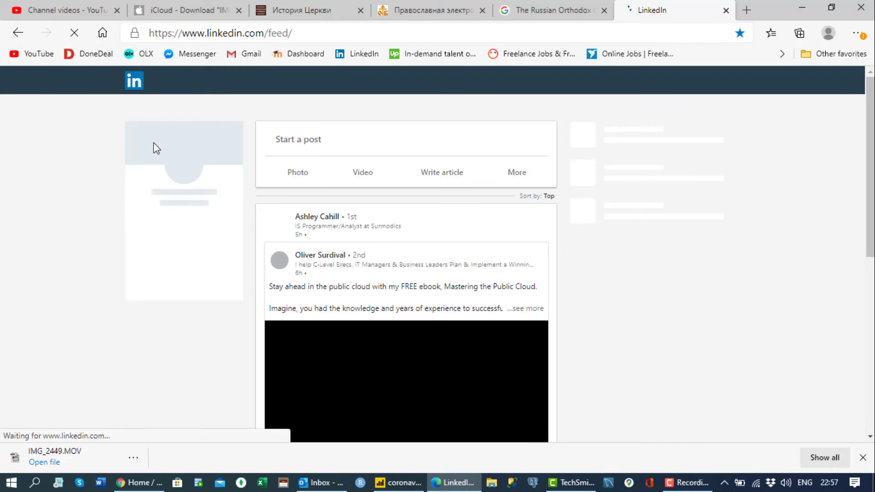
{"action": "left_click", "coordinate": [192, 154]}
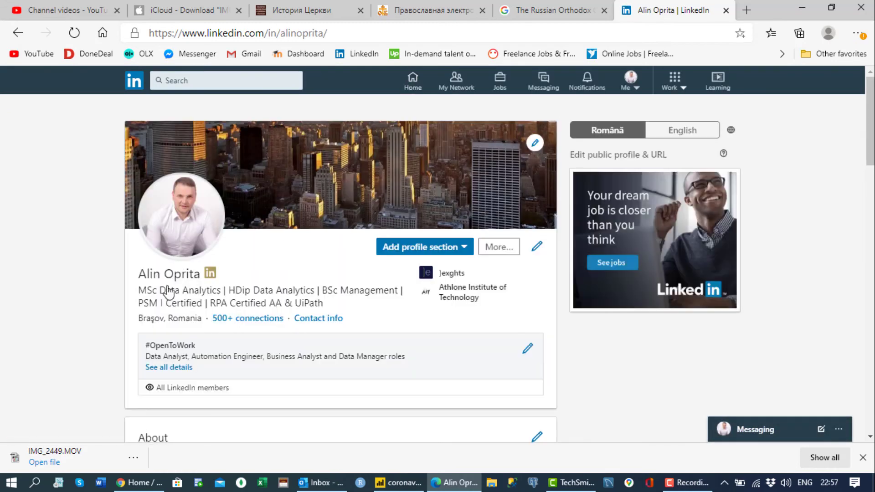
{"action": "scroll", "coordinate": [164, 273], "scroll_direction": "down", "scroll_amount": 5}
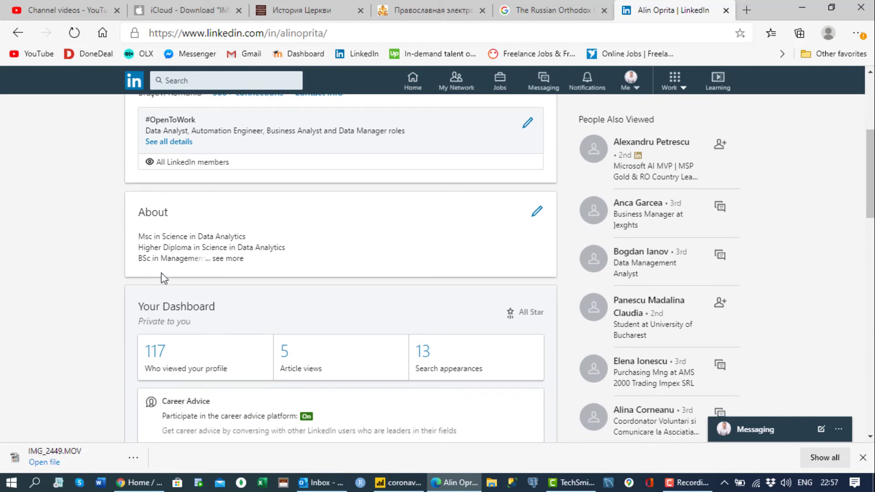
{"action": "scroll", "coordinate": [164, 278], "scroll_direction": "down", "scroll_amount": 5}
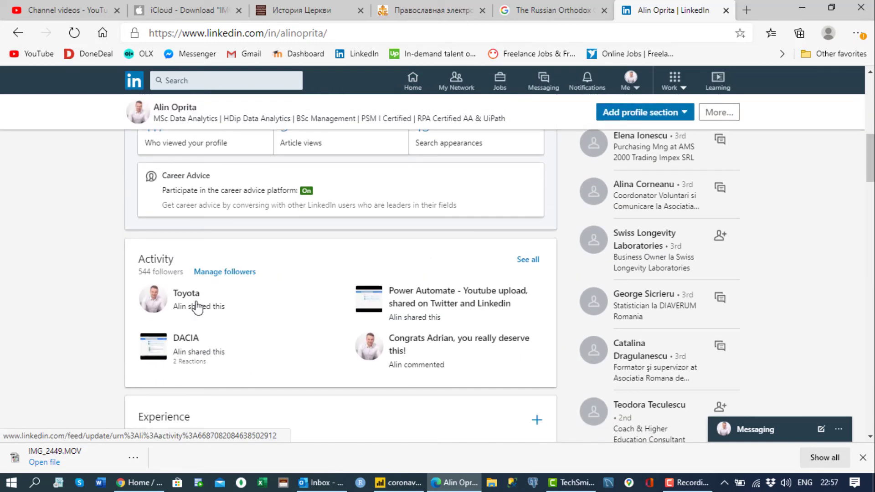
{"action": "left_click", "coordinate": [427, 279]}
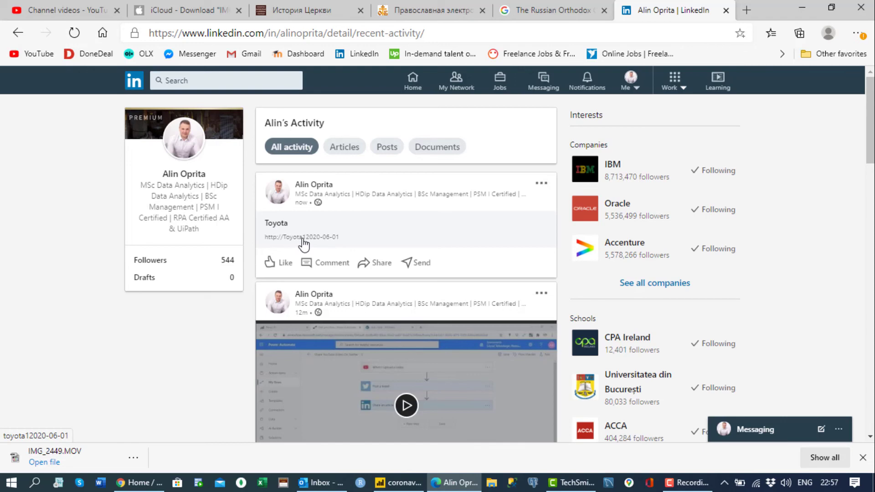
Review the items in the SharePoint test list and the flow's run details in Power Automate.
{"action": "key", "text": "alt+Tab"}
{"action": "left_click", "coordinate": [348, 12]}
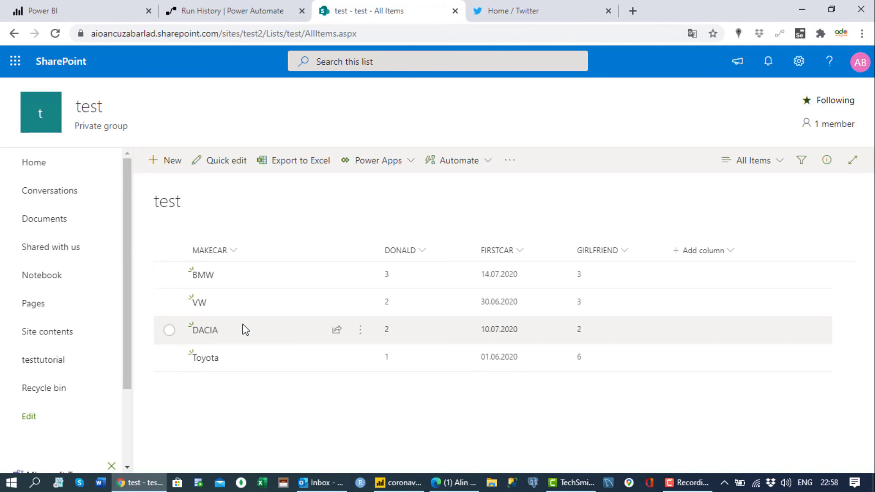
{"action": "left_click", "coordinate": [195, 10]}
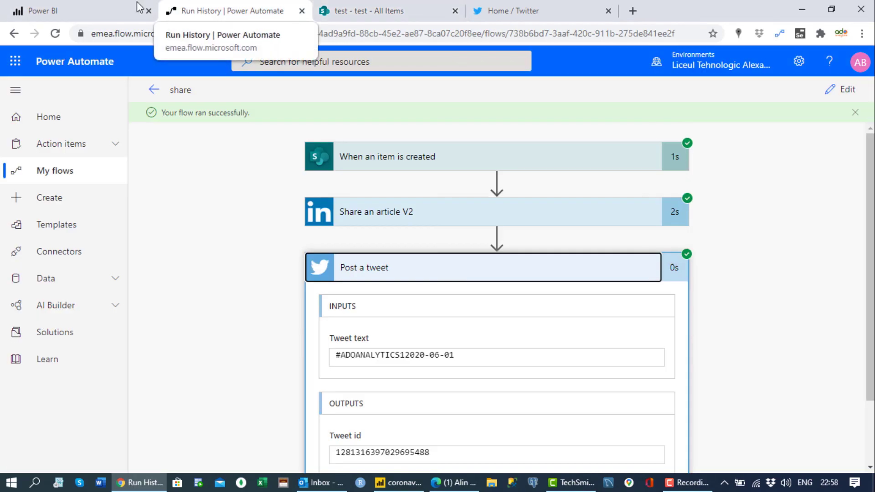